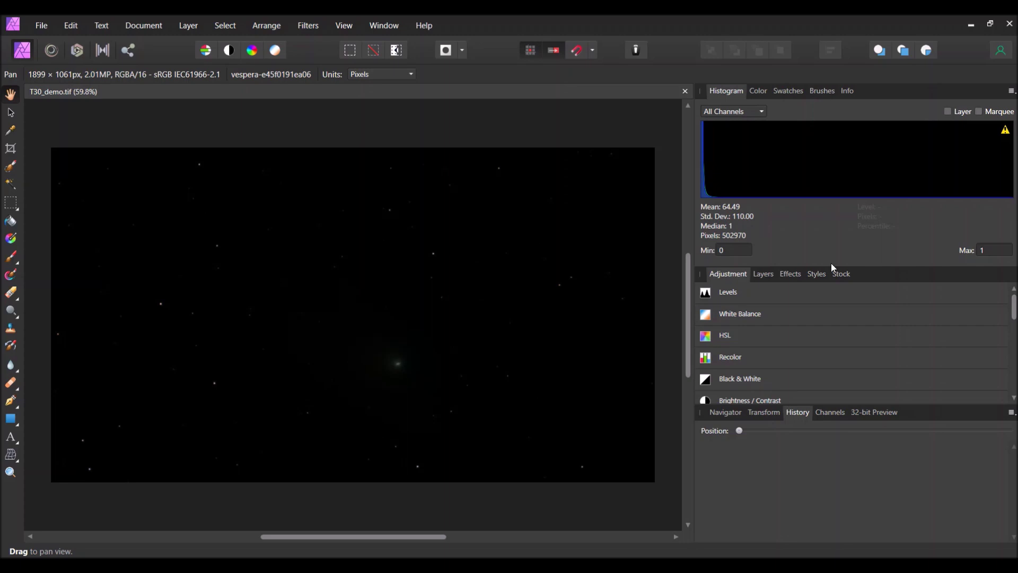
{"action": "left_click", "coordinate": [728, 295]}
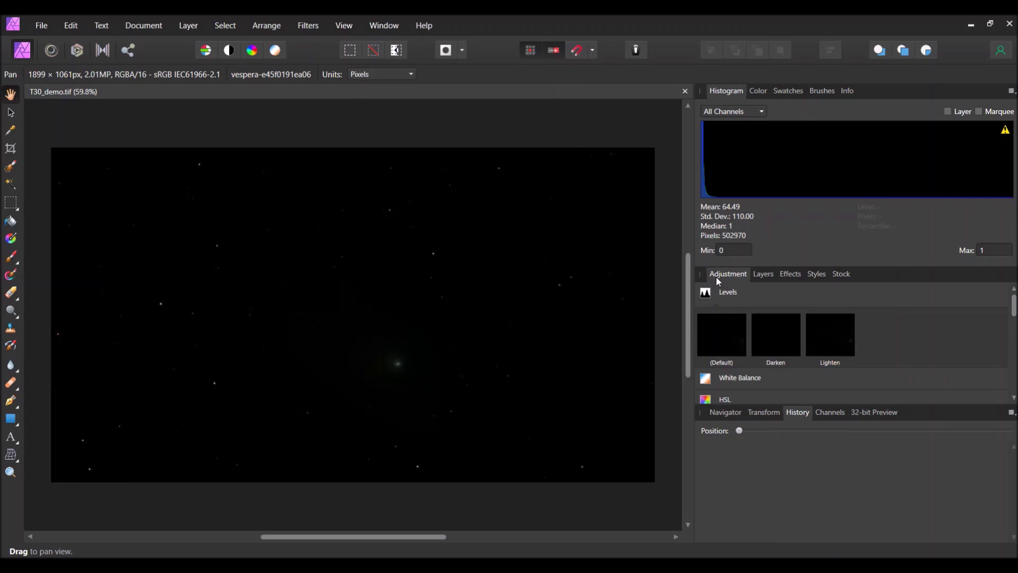
{"action": "left_click", "coordinate": [706, 294]}
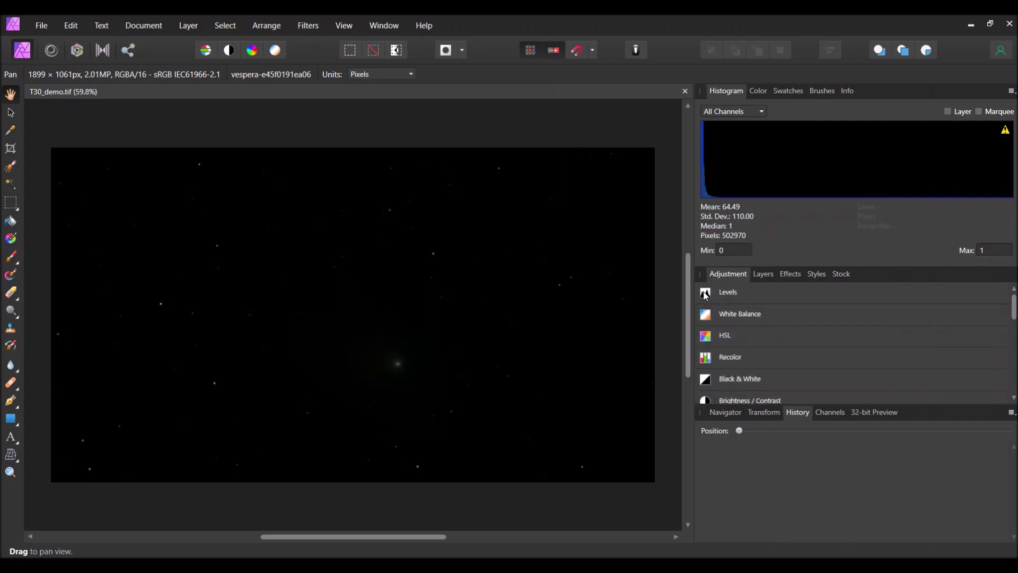
Tone map the comet image with exposure -2 and tone compression 30 %, and apply the result.
{"action": "left_click", "coordinate": [103, 53]}
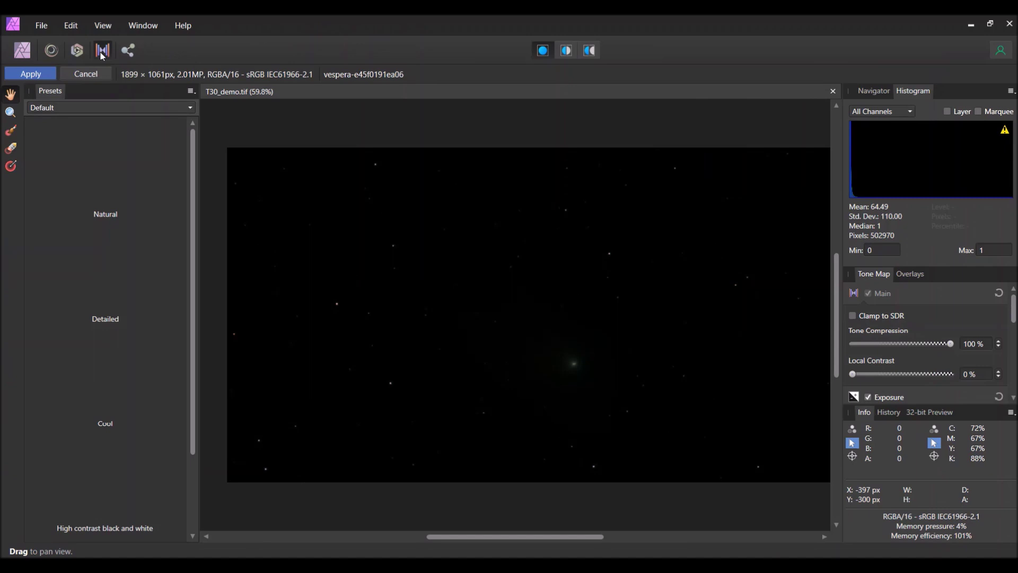
{"action": "left_click", "coordinate": [102, 53]}
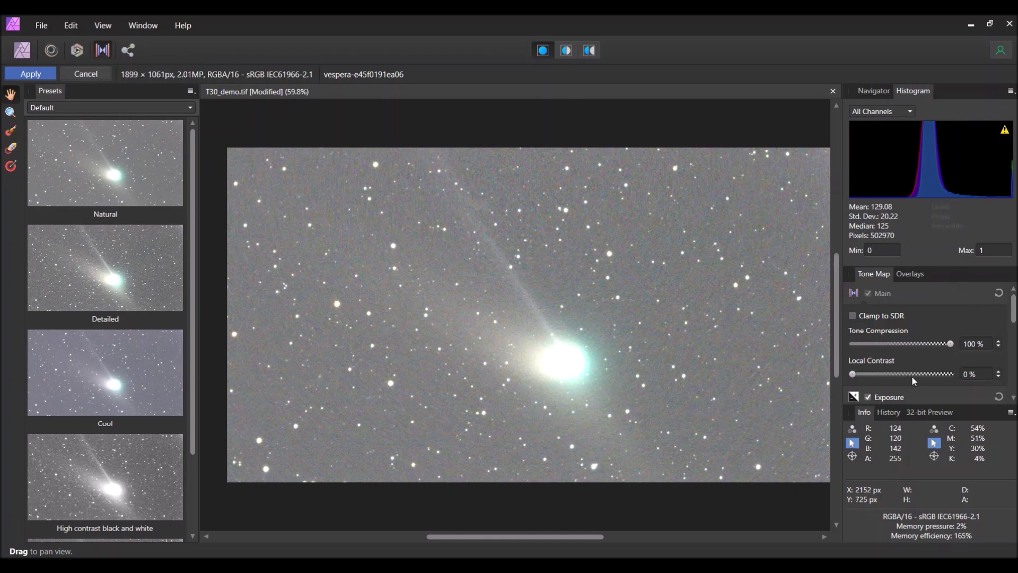
{"action": "scroll", "coordinate": [906, 358], "scroll_direction": "down", "scroll_amount": 3}
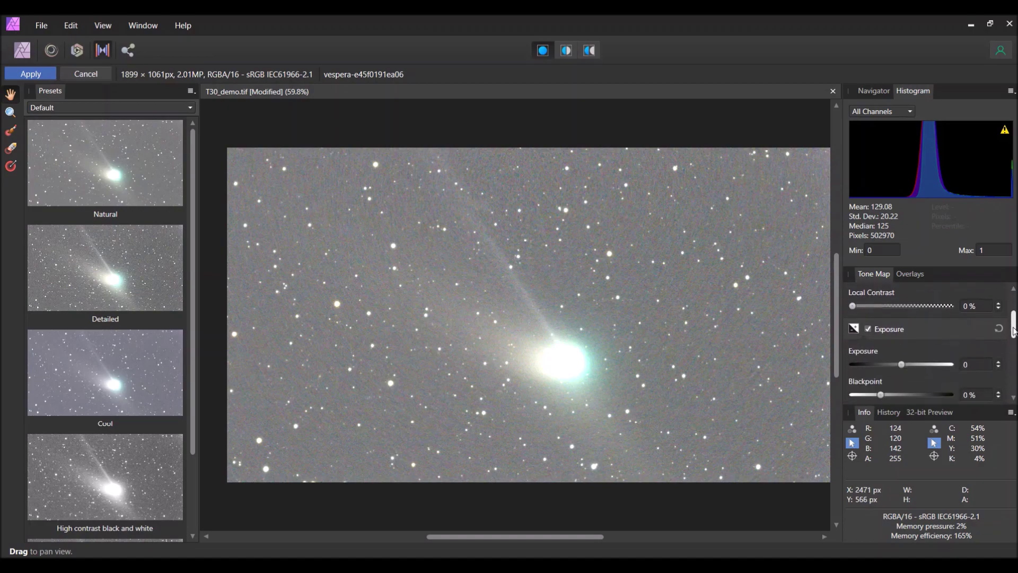
{"action": "left_click_drag", "start_coordinate": [903, 360], "coordinate": [850, 368]}
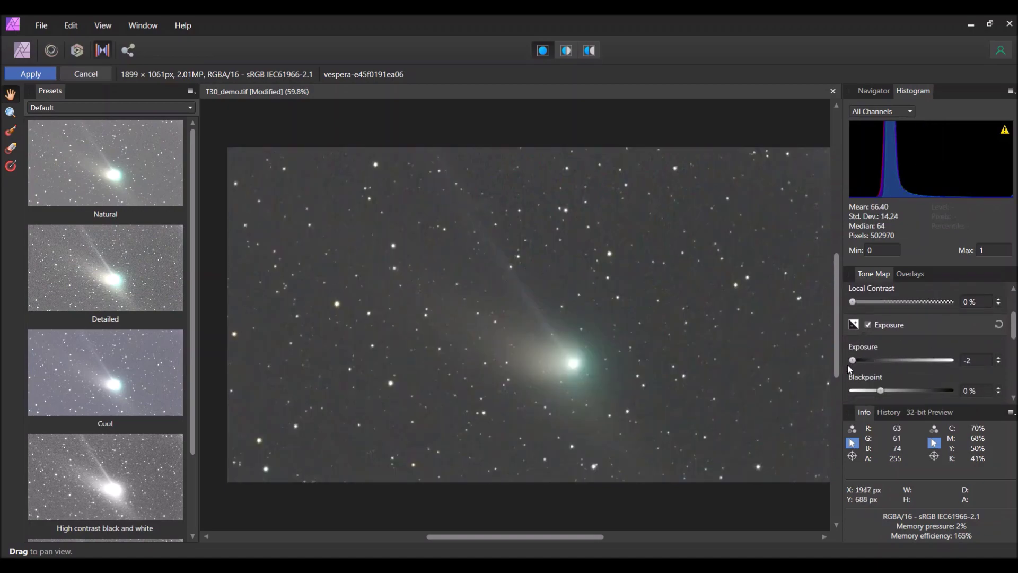
{"action": "scroll", "coordinate": [1006, 320], "scroll_direction": "up", "scroll_amount": 2}
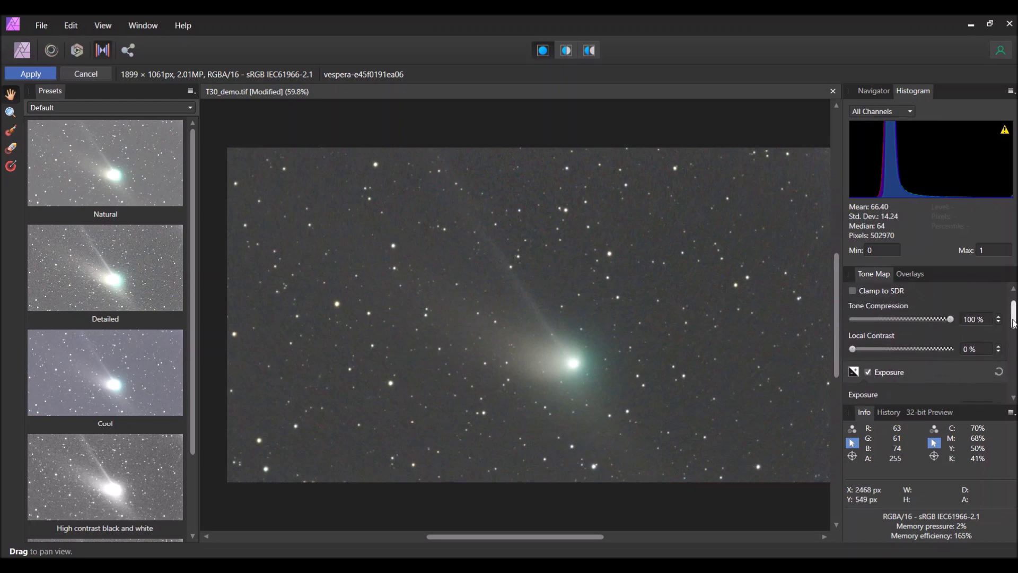
{"action": "left_click_drag", "start_coordinate": [952, 324], "coordinate": [884, 327]}
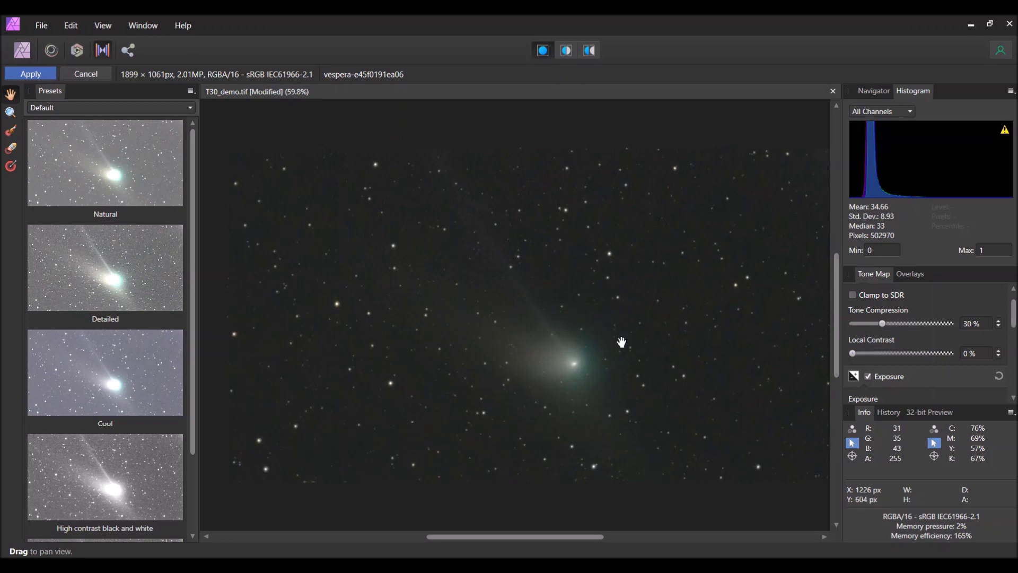
{"action": "left_click", "coordinate": [31, 74]}
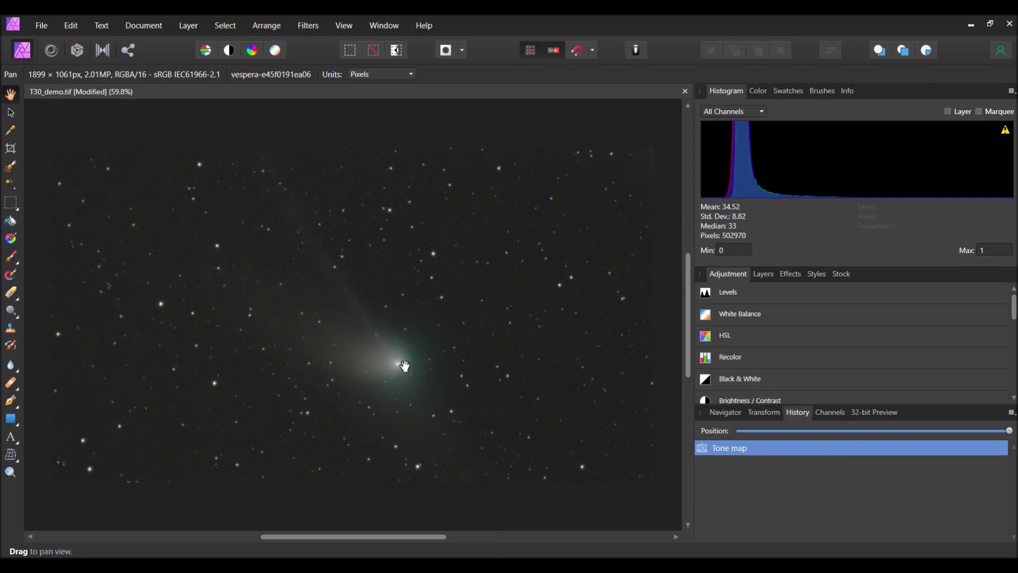
{"action": "left_click", "coordinate": [727, 296]}
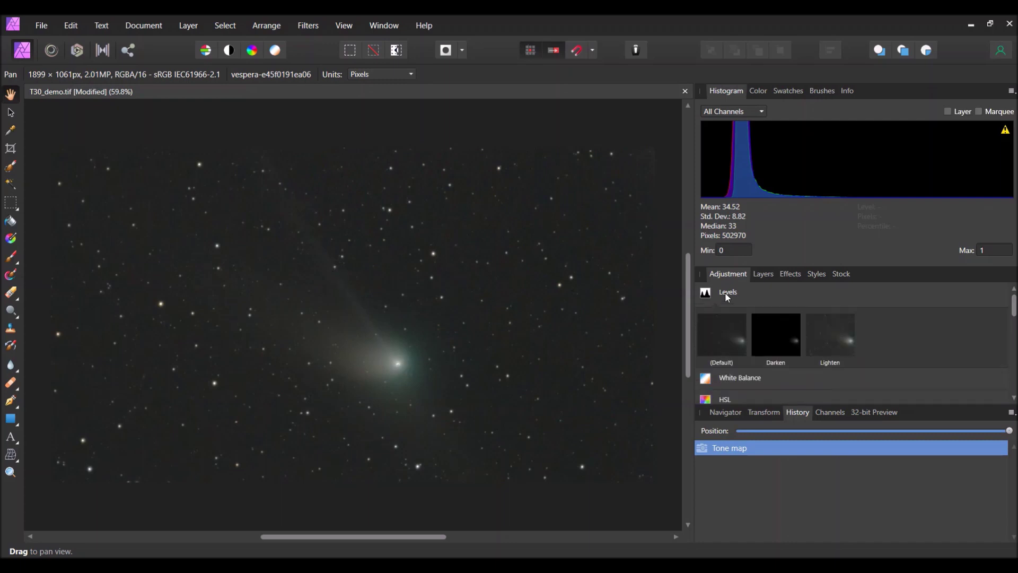
{"action": "left_click", "coordinate": [722, 342]}
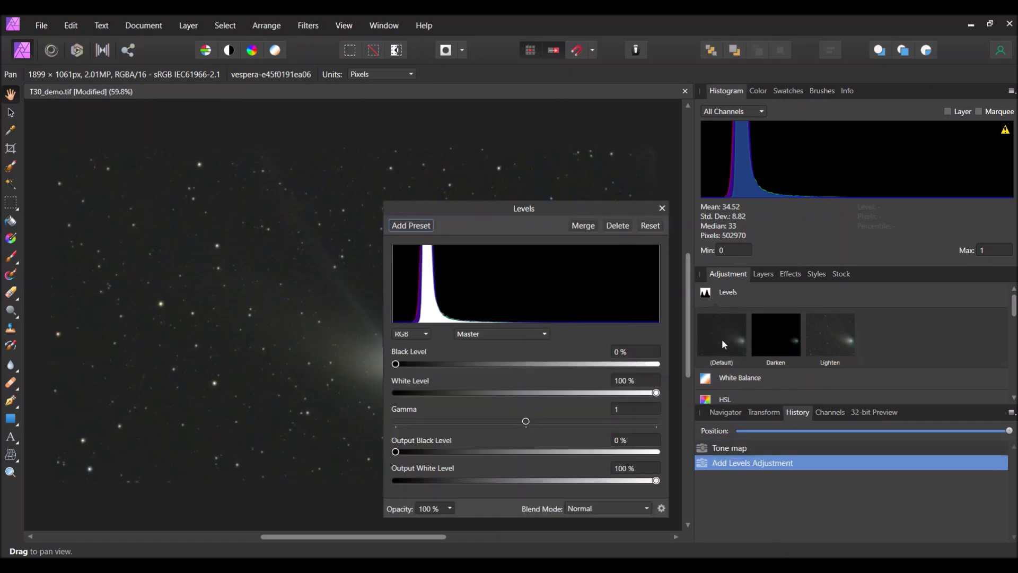
{"action": "left_click_drag", "start_coordinate": [397, 365], "coordinate": [408, 364]}
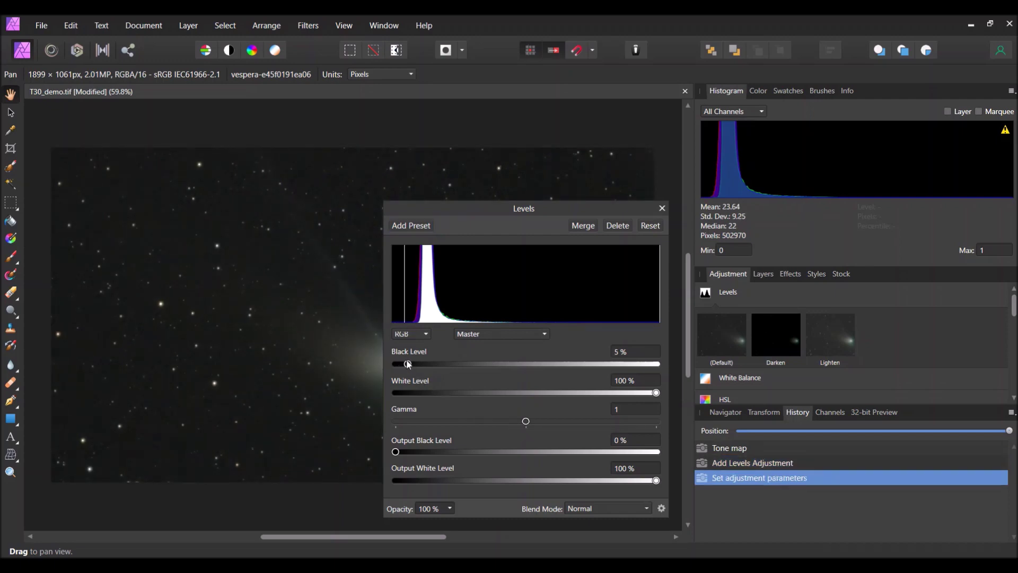
{"action": "left_click_drag", "start_coordinate": [408, 364], "coordinate": [391, 365]}
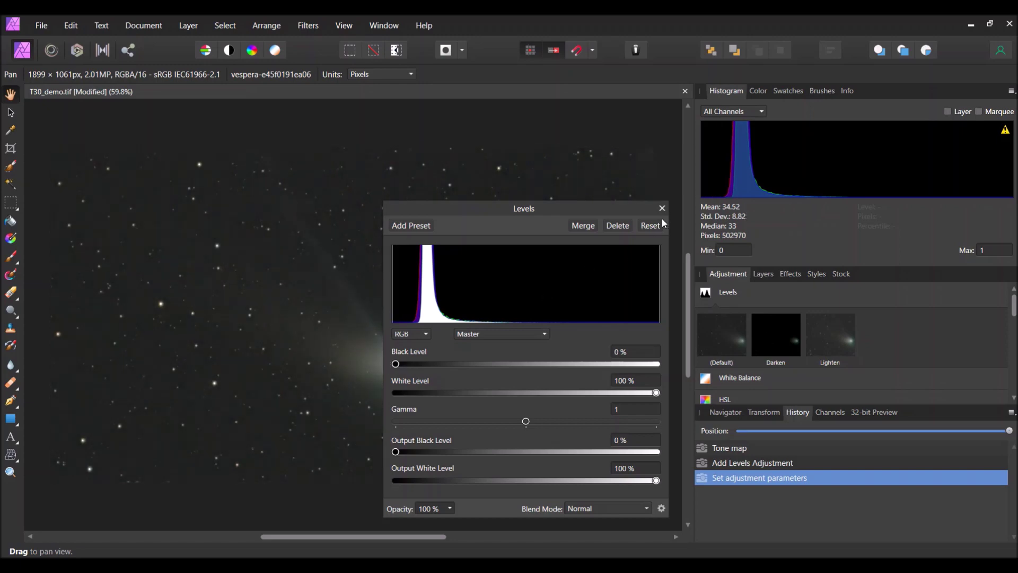
{"action": "left_click", "coordinate": [617, 226]}
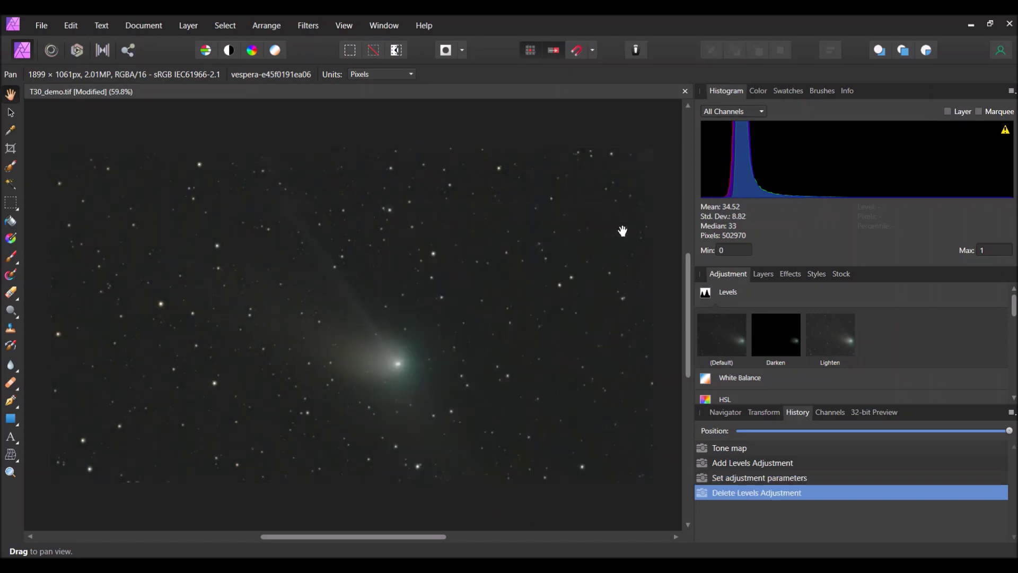
Add a default Curves adjustment and use its picker on the image to raise the comet's tail tones and lower the sky background.
{"action": "scroll", "coordinate": [801, 379], "scroll_direction": "down", "scroll_amount": 6}
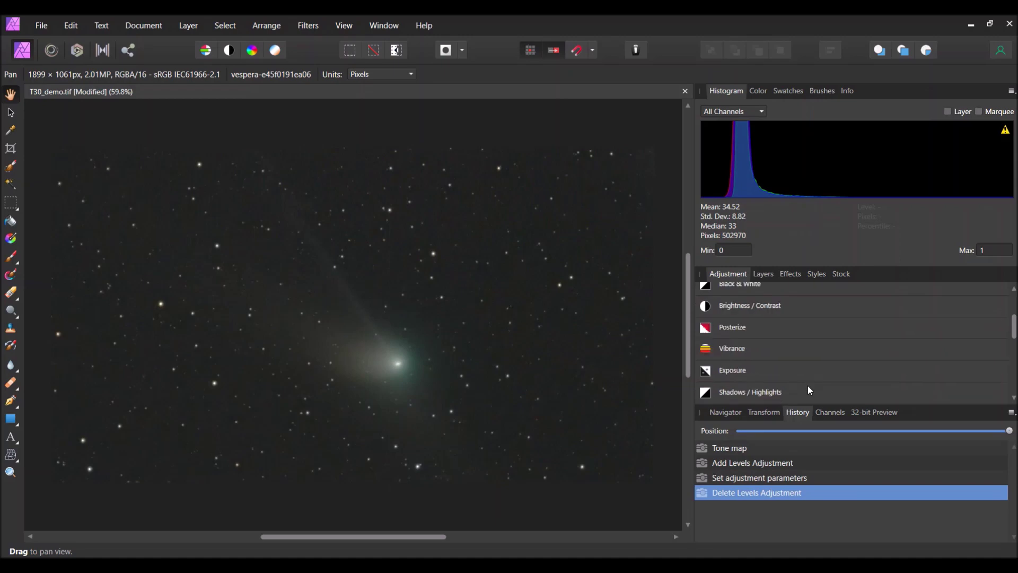
{"action": "left_click", "coordinate": [726, 343]}
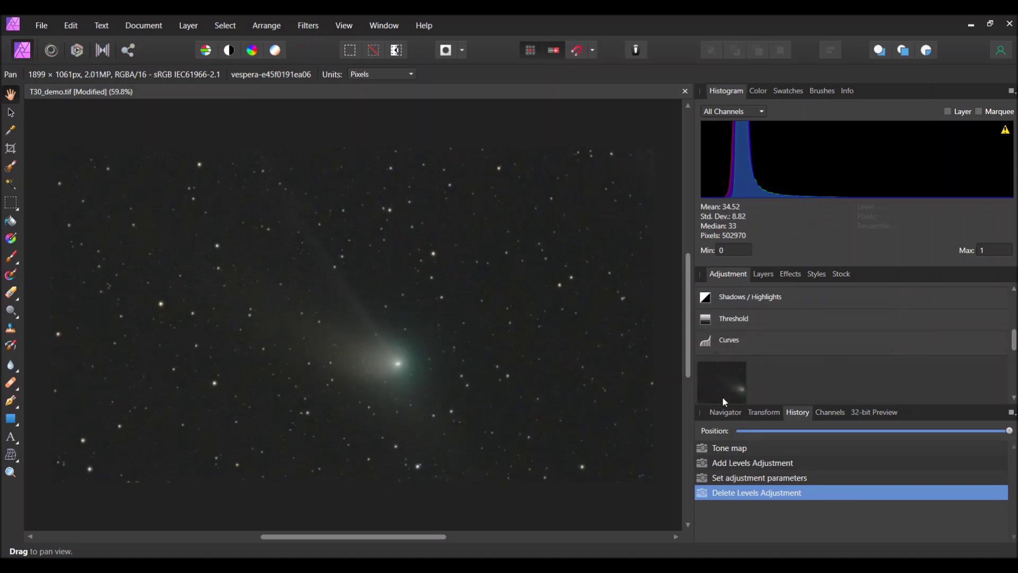
{"action": "left_click", "coordinate": [723, 398]}
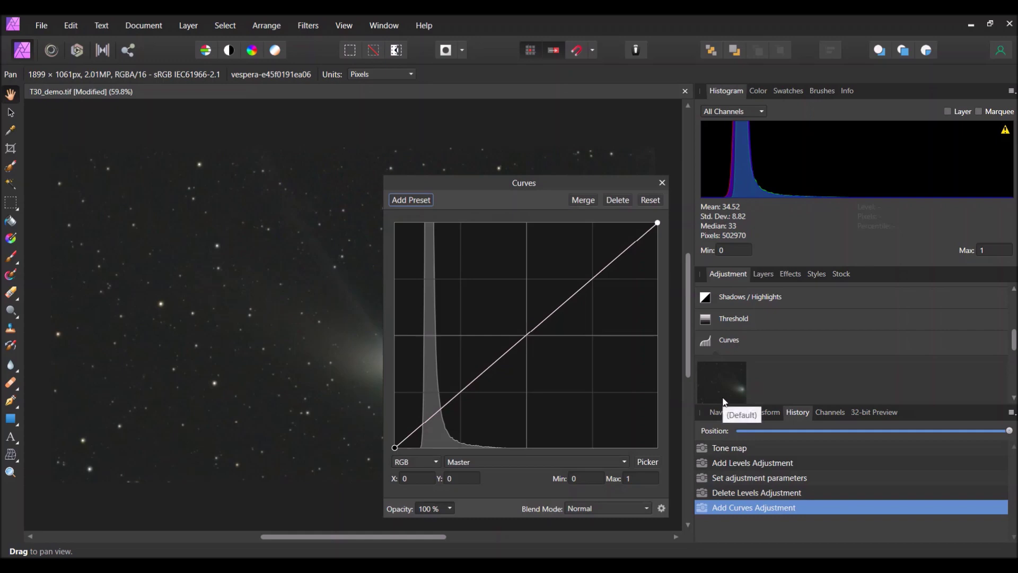
{"action": "left_click_drag", "start_coordinate": [491, 181], "coordinate": [792, 155]}
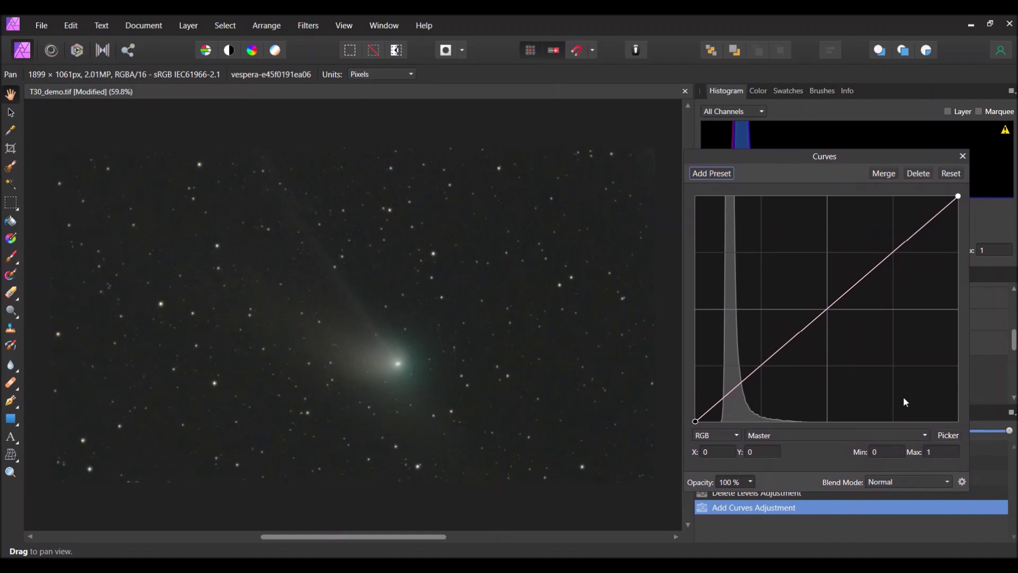
{"action": "left_click", "coordinate": [948, 436]}
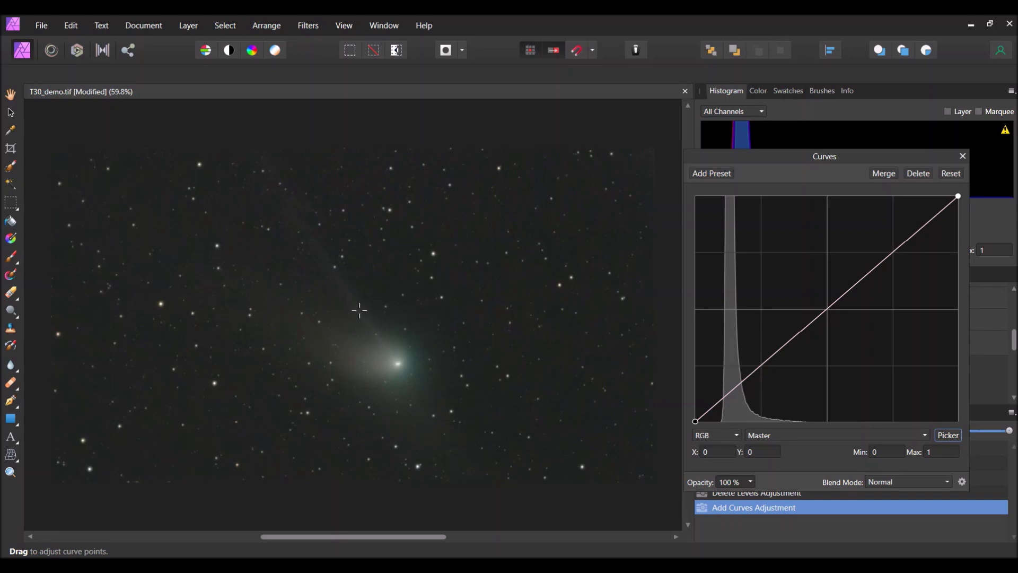
{"action": "left_click_drag", "start_coordinate": [360, 302], "coordinate": [359, 288]}
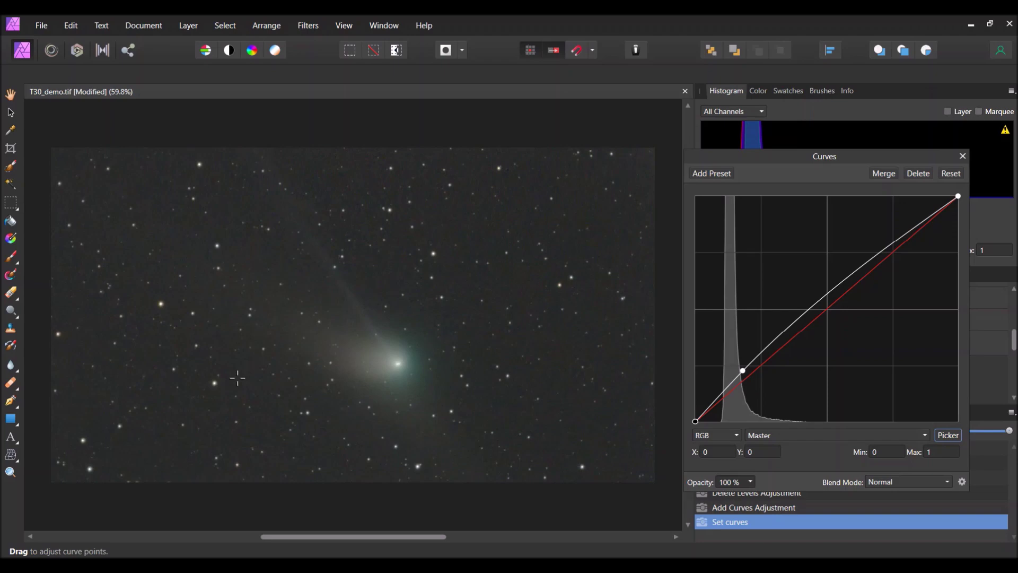
{"action": "left_click_drag", "start_coordinate": [238, 379], "coordinate": [248, 403]}
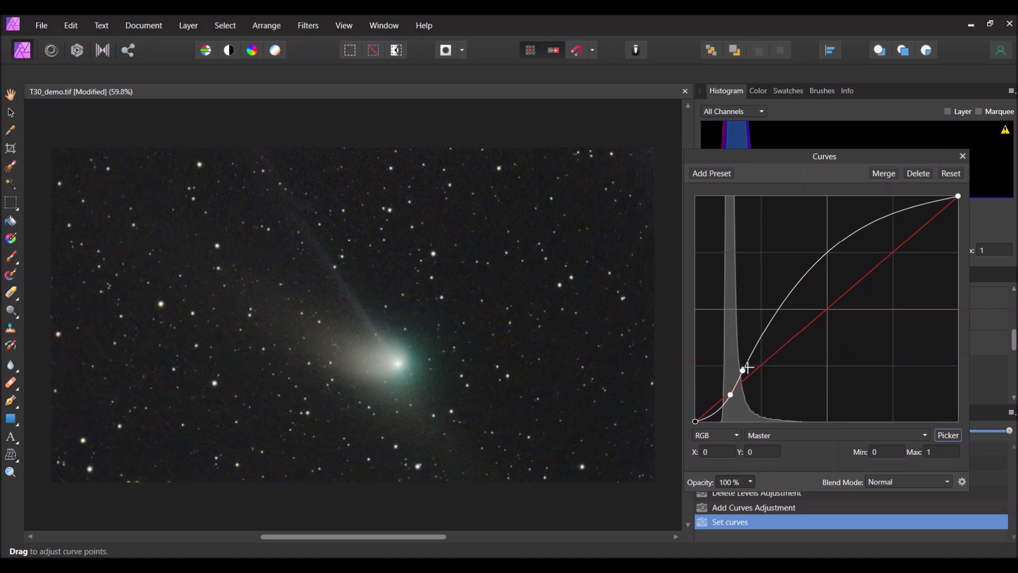
Refine the curve's tail point to about 0.178, 0.198 and background point to about 0.13, 0.095, and merge the adjustment into the image.
{"action": "left_click", "coordinate": [744, 370]}
{"action": "left_click_drag", "start_coordinate": [743, 370], "coordinate": [743, 377]}
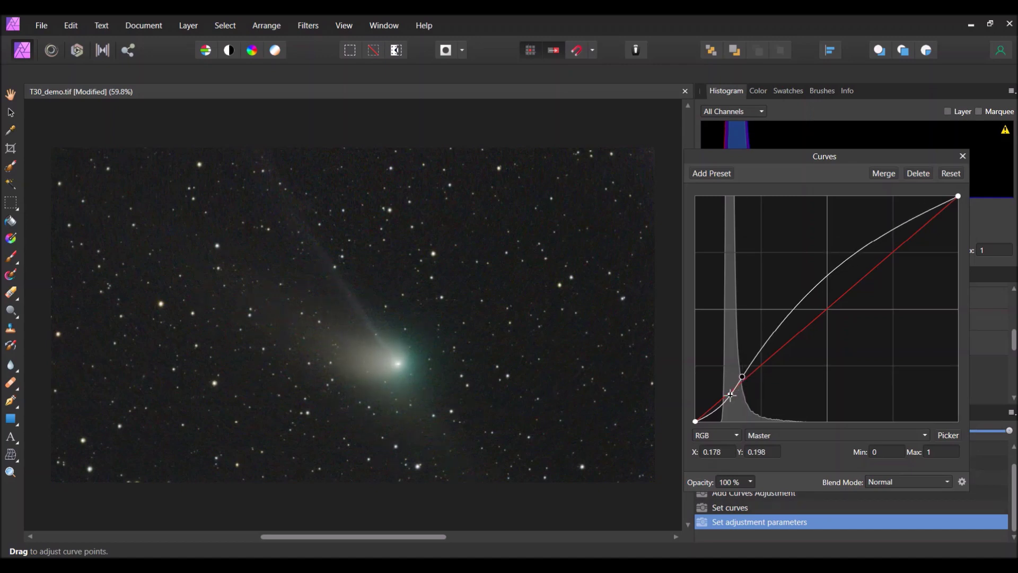
{"action": "left_click", "coordinate": [730, 395]}
{"action": "left_click_drag", "start_coordinate": [731, 397], "coordinate": [730, 398]}
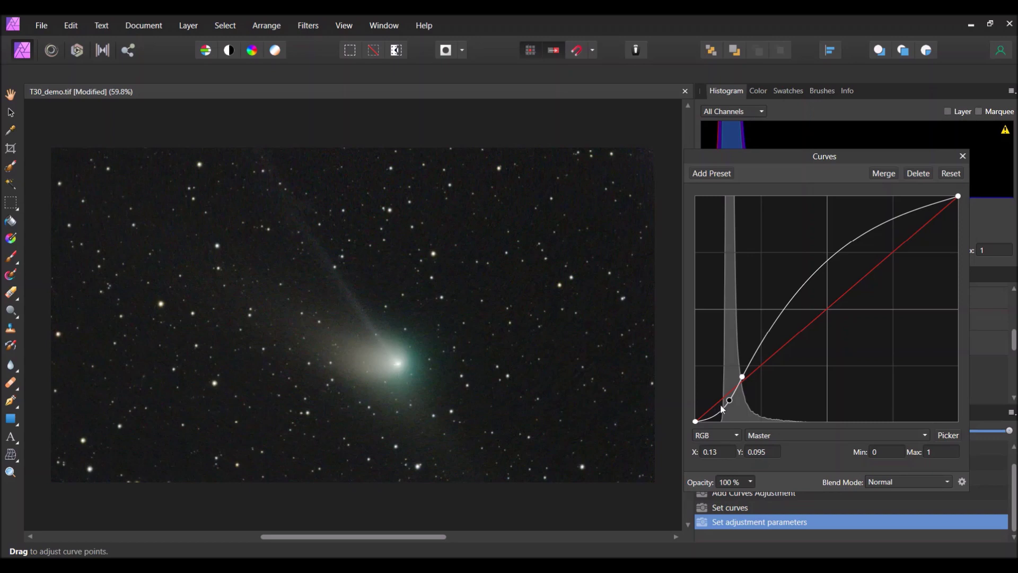
{"action": "left_click", "coordinate": [884, 173]}
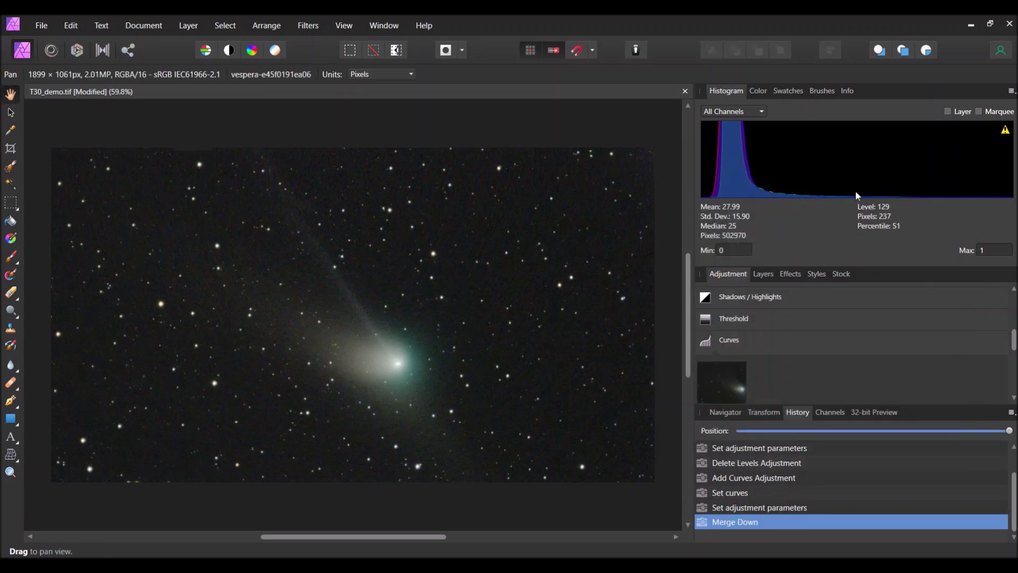
Add a second default Curves adjustment and, with its picker, slightly brighten the comet's tail and darken the sky beside it.
{"action": "left_click", "coordinate": [717, 387]}
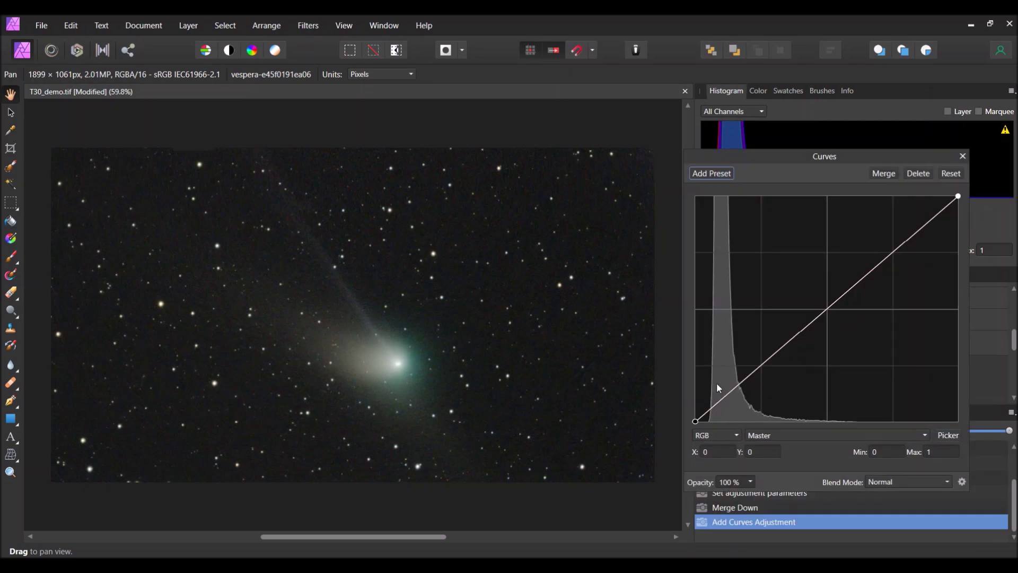
{"action": "left_click", "coordinate": [949, 436]}
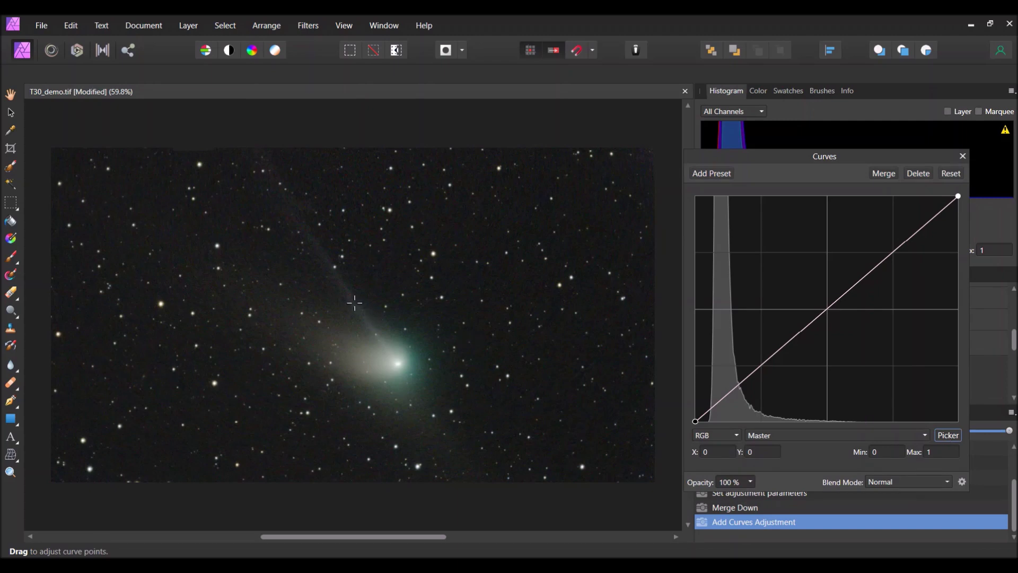
{"action": "left_click_drag", "start_coordinate": [354, 302], "coordinate": [354, 295]}
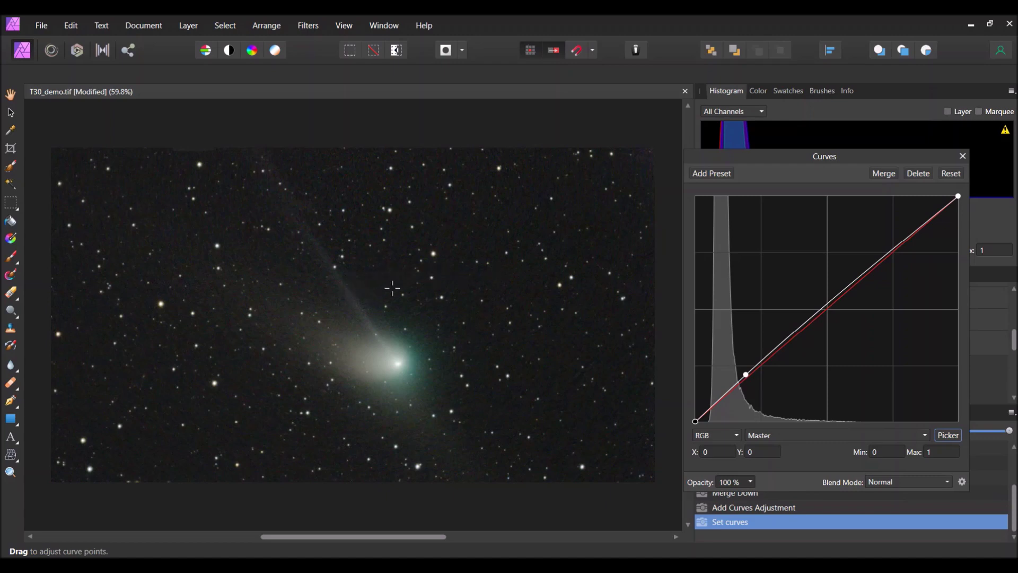
{"action": "left_click_drag", "start_coordinate": [382, 279], "coordinate": [386, 301]}
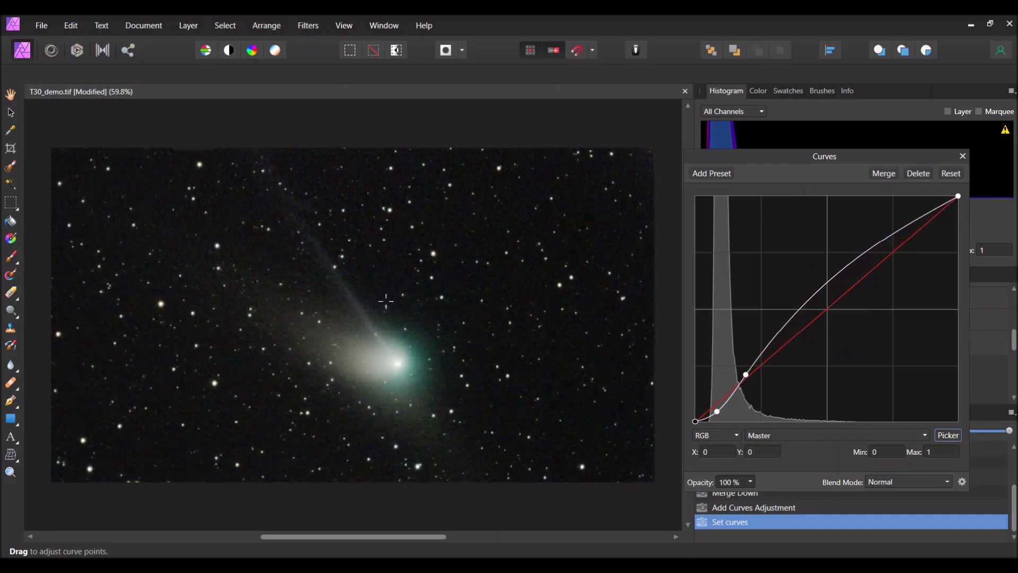
{"action": "left_click_drag", "start_coordinate": [386, 301], "coordinate": [386, 303]}
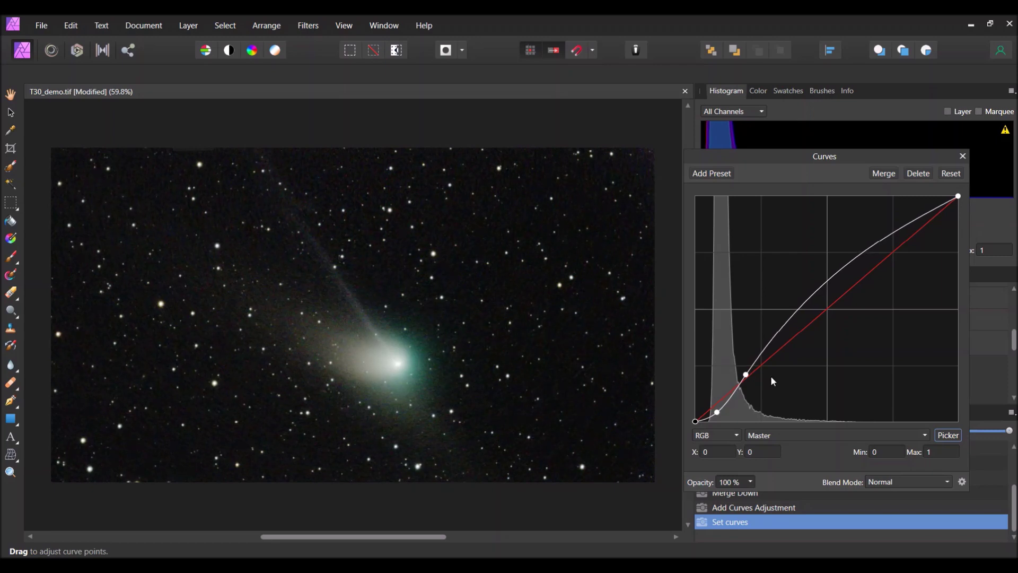
Fine-tune the second curve's tail point to about 0.191, 0.222 and sky point to about 0.087, 0.029, and merge it into the image.
{"action": "left_click", "coordinate": [746, 374]}
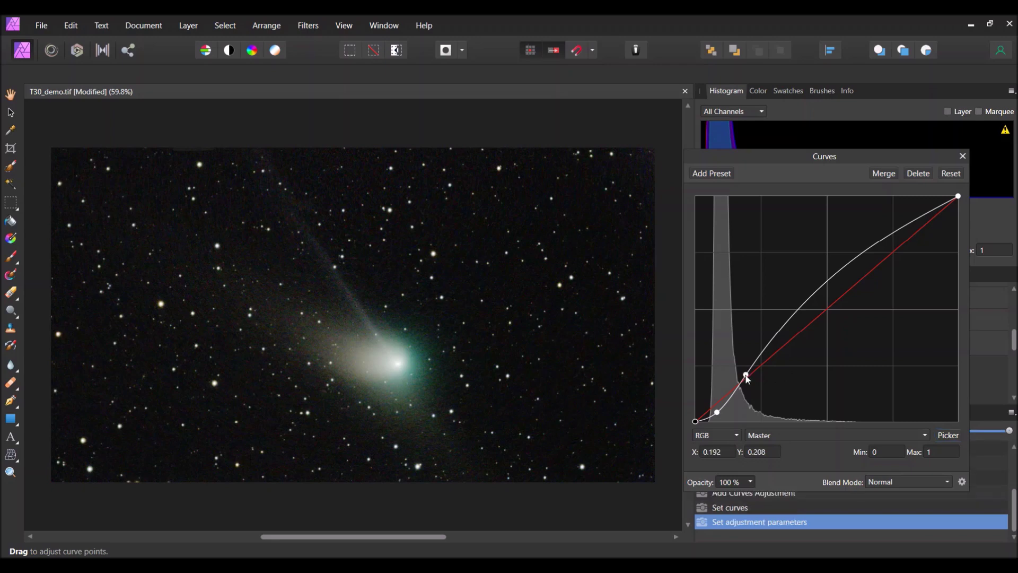
{"action": "left_click_drag", "start_coordinate": [746, 374], "coordinate": [746, 372]}
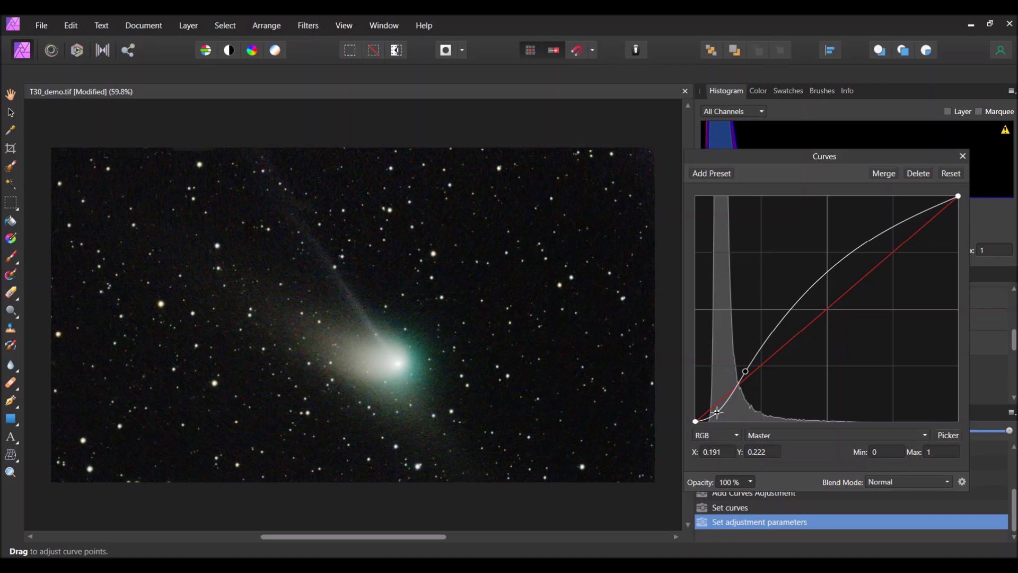
{"action": "left_click_drag", "start_coordinate": [717, 412], "coordinate": [721, 417]}
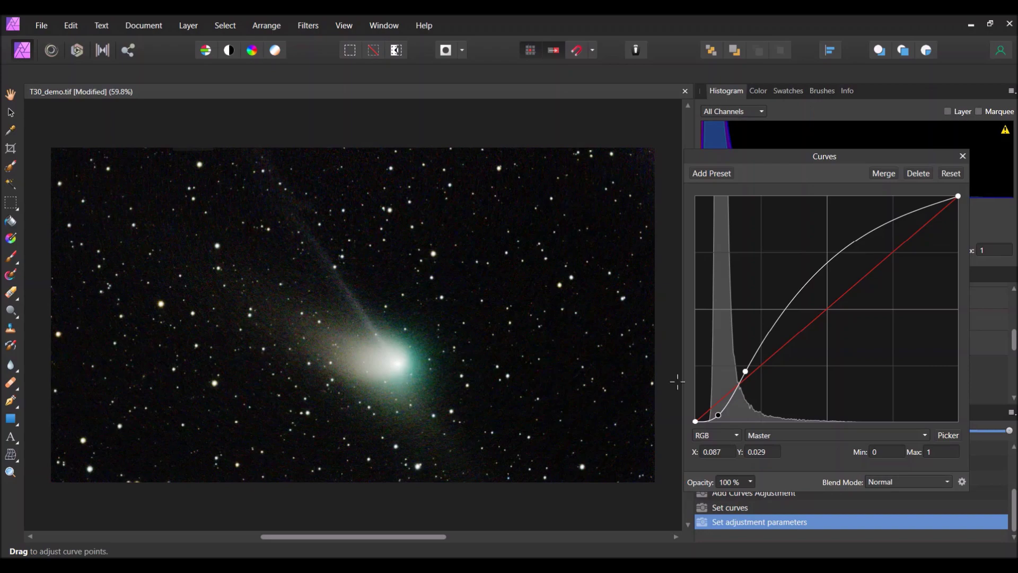
{"action": "left_click", "coordinate": [880, 174]}
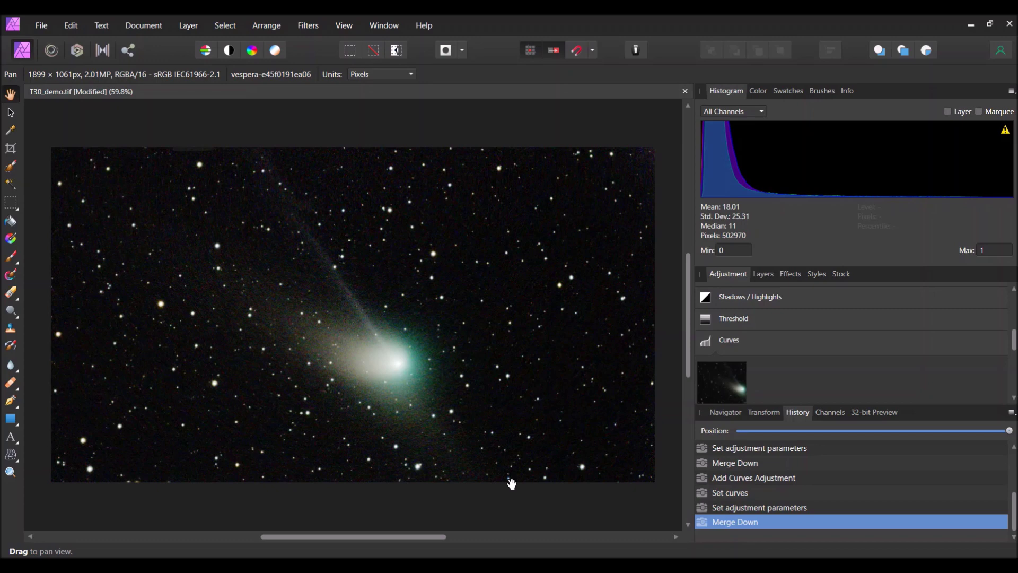
Open the comet image in the Topaz DeNoise AI plugin filter and bring its whole window into view.
{"action": "left_click", "coordinate": [308, 26]}
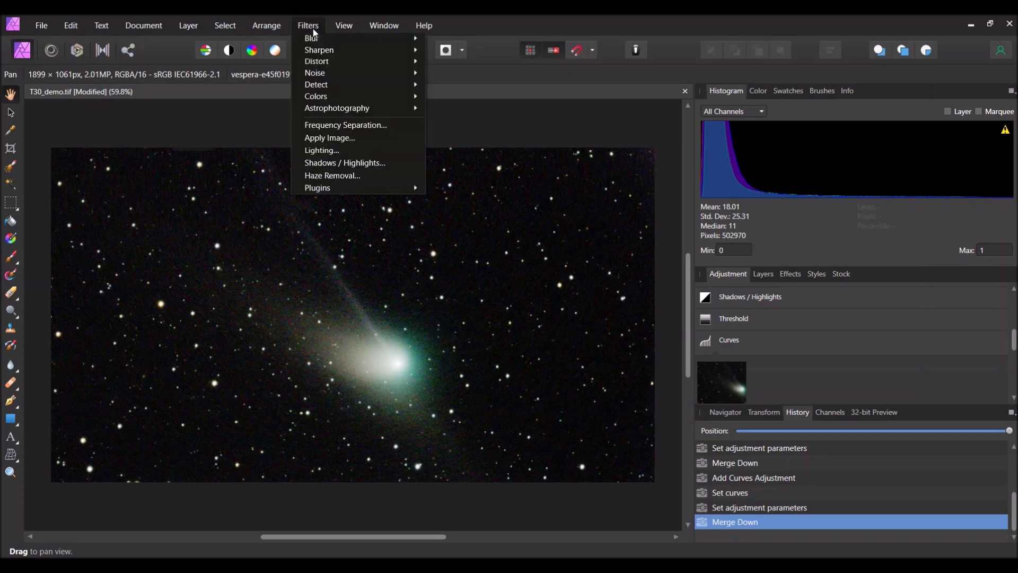
{"action": "mouse_move", "coordinate": [324, 193]}
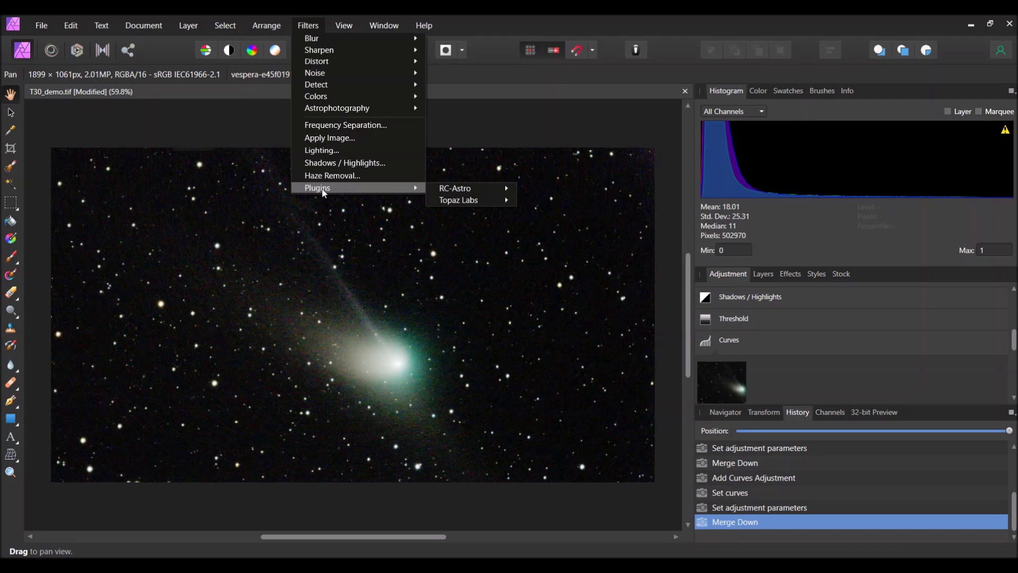
{"action": "mouse_move", "coordinate": [457, 189]}
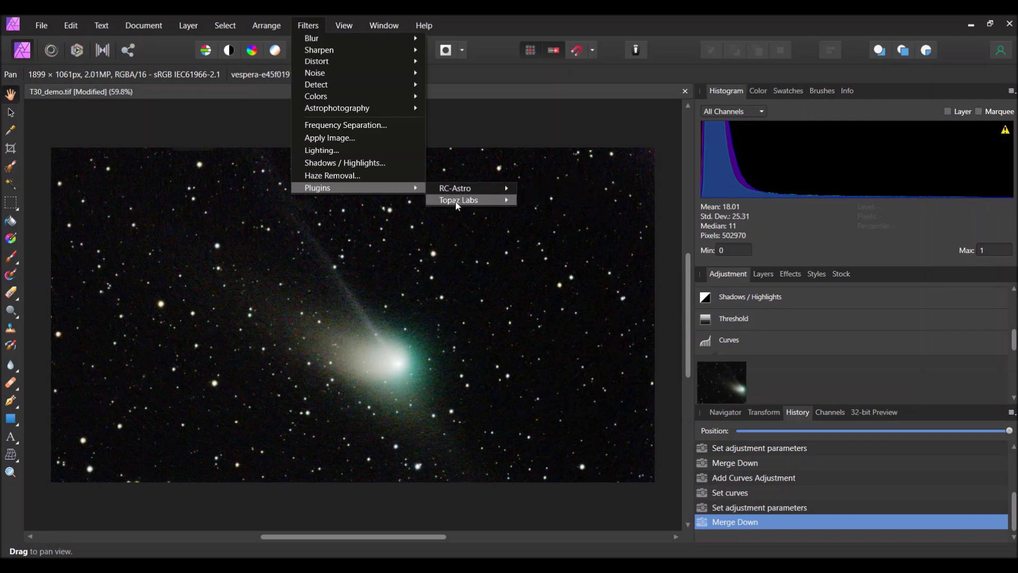
{"action": "mouse_move", "coordinate": [457, 205]}
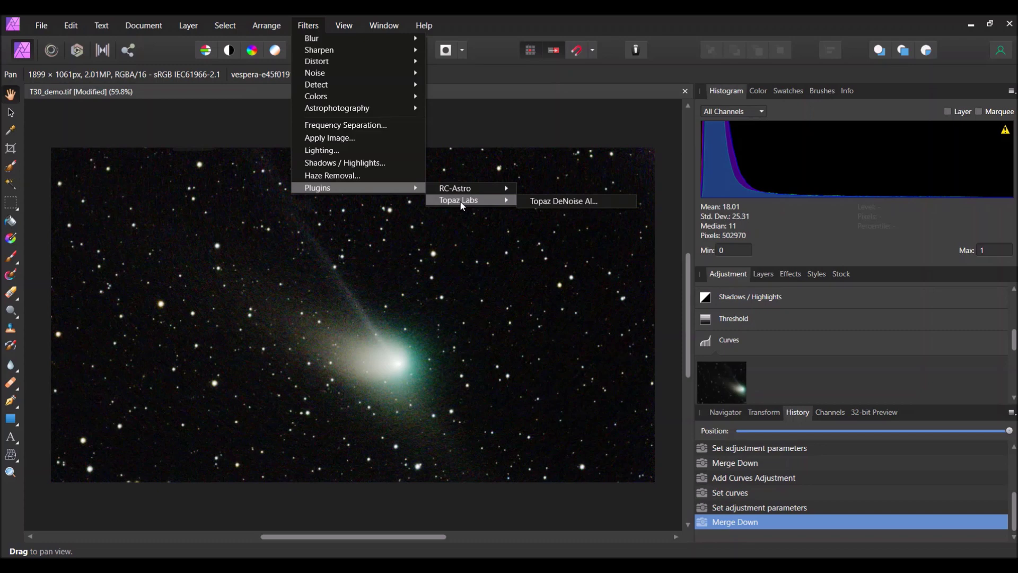
{"action": "left_click", "coordinate": [560, 202]}
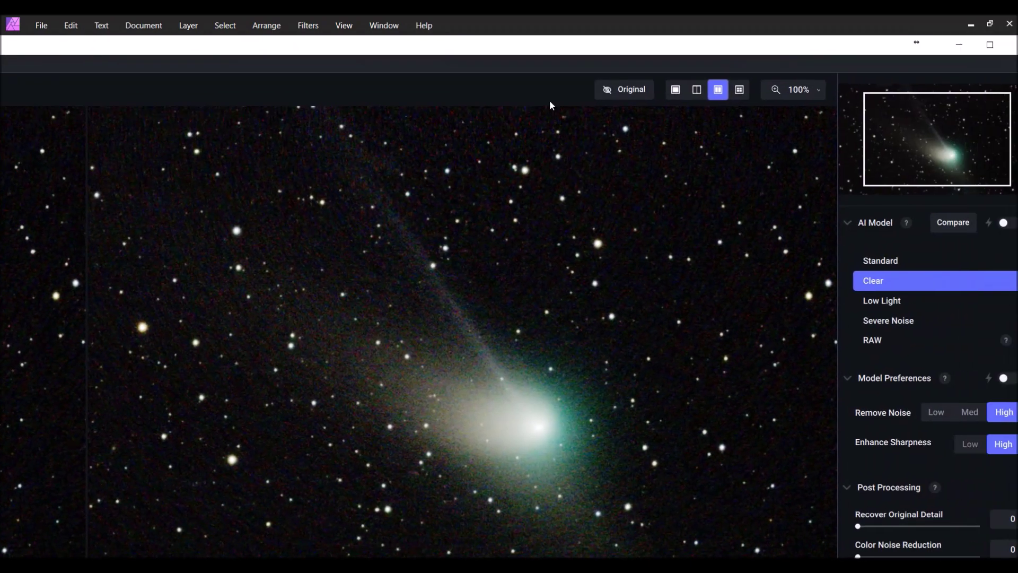
{"action": "left_click", "coordinate": [953, 42]}
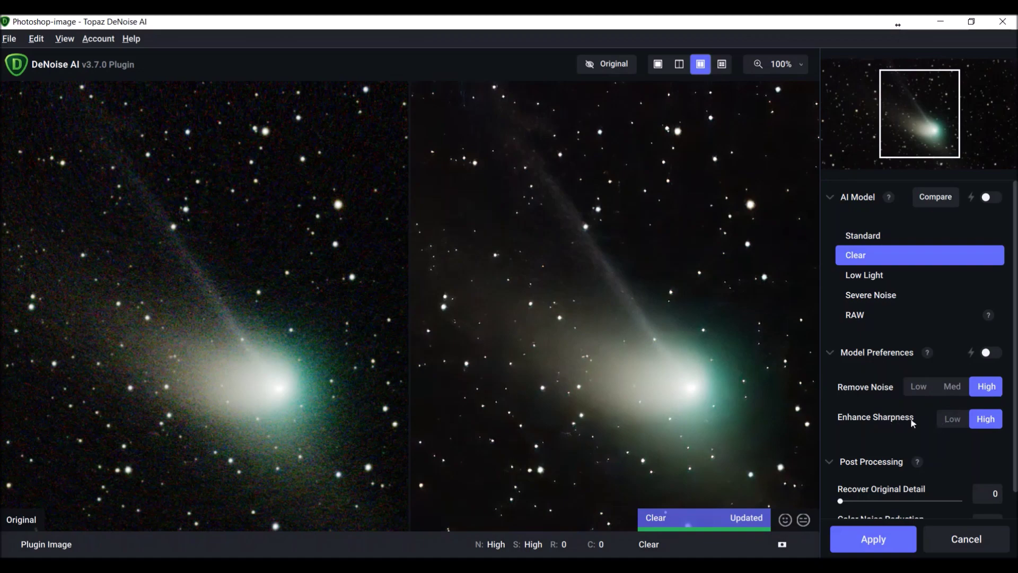
Compare Low sharpness enhancement, set it back to High, and apply the denoising with the Clear model and High noise removal.
{"action": "left_click", "coordinate": [953, 424]}
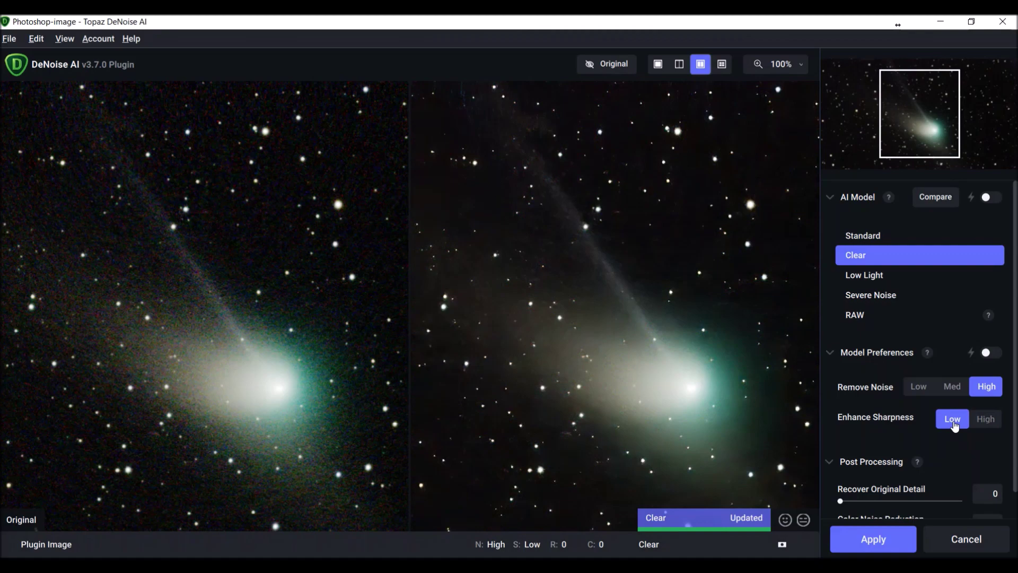
{"action": "left_click", "coordinate": [986, 420]}
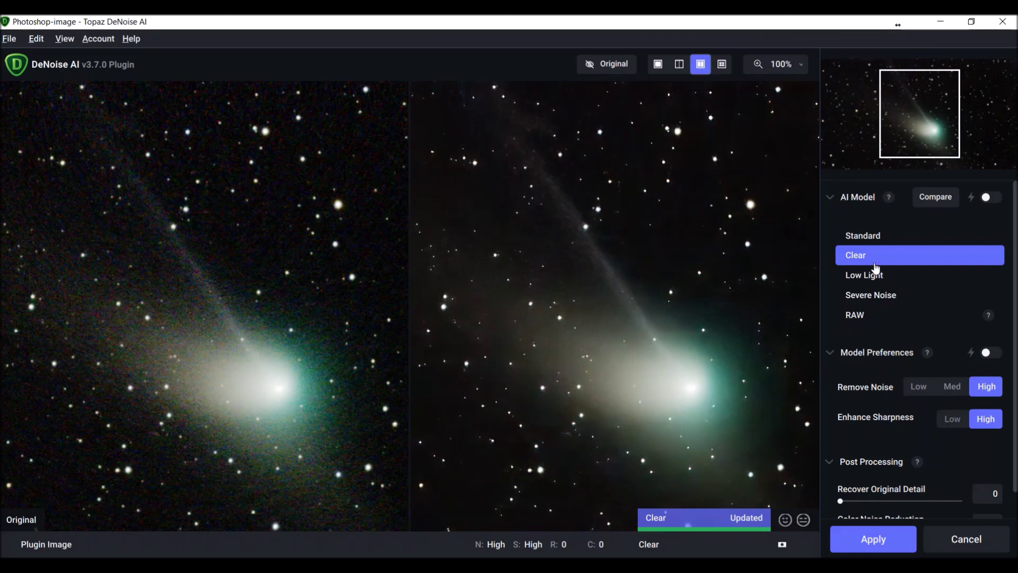
{"action": "left_click", "coordinate": [879, 539]}
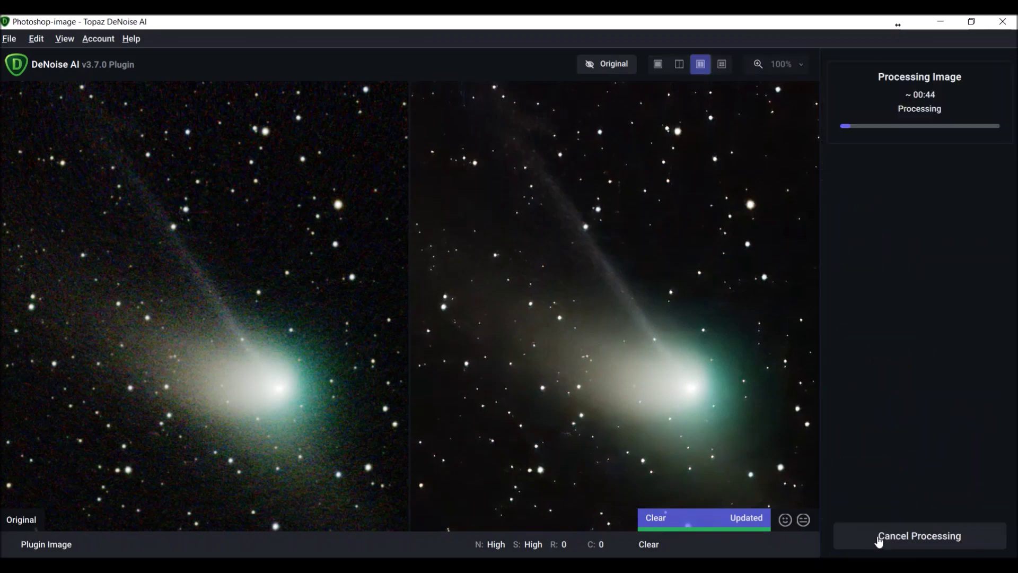
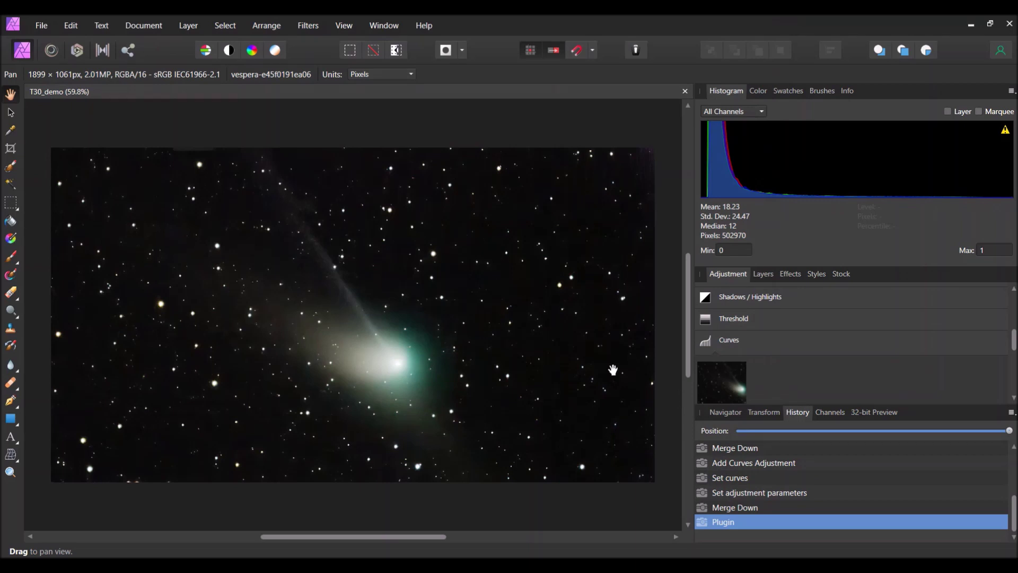
Export the whole document as T30_demo.jpg with the JPEG (High quality) preset in the 2023-01-21_E3_comet folder.
{"action": "left_click", "coordinate": [41, 26]}
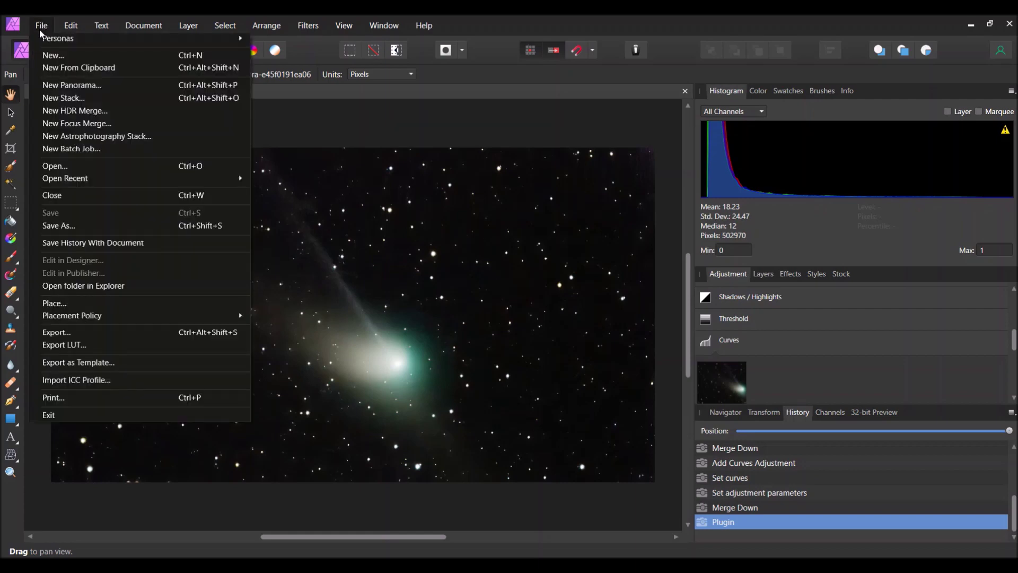
{"action": "left_click", "coordinate": [71, 335]}
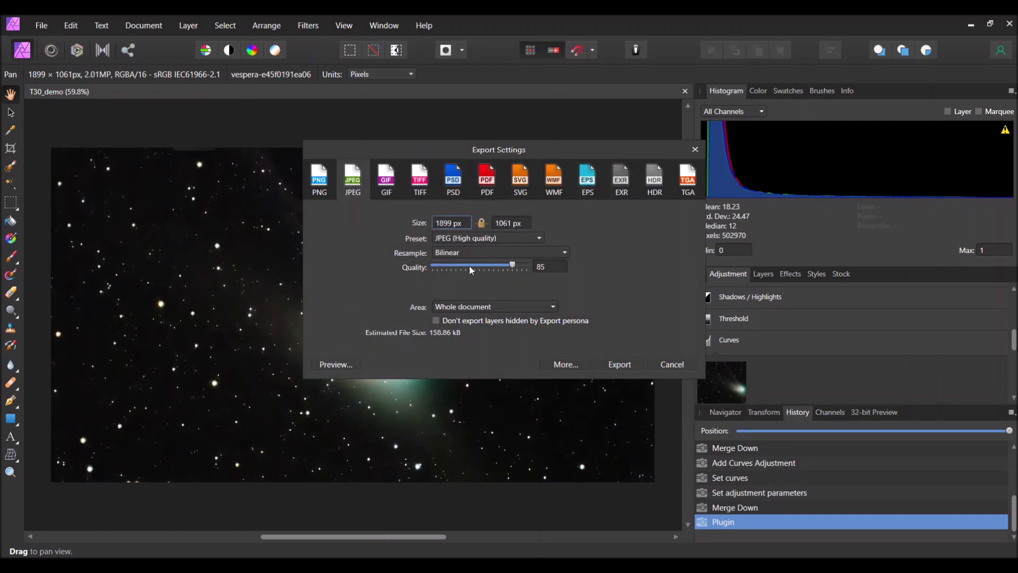
{"action": "left_click", "coordinate": [540, 239]}
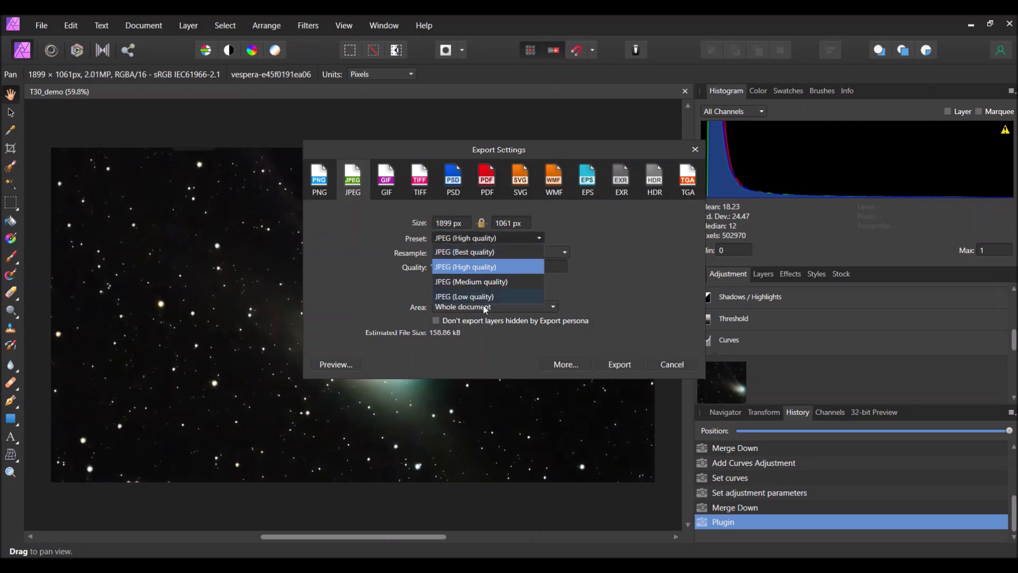
{"action": "left_click", "coordinate": [454, 267]}
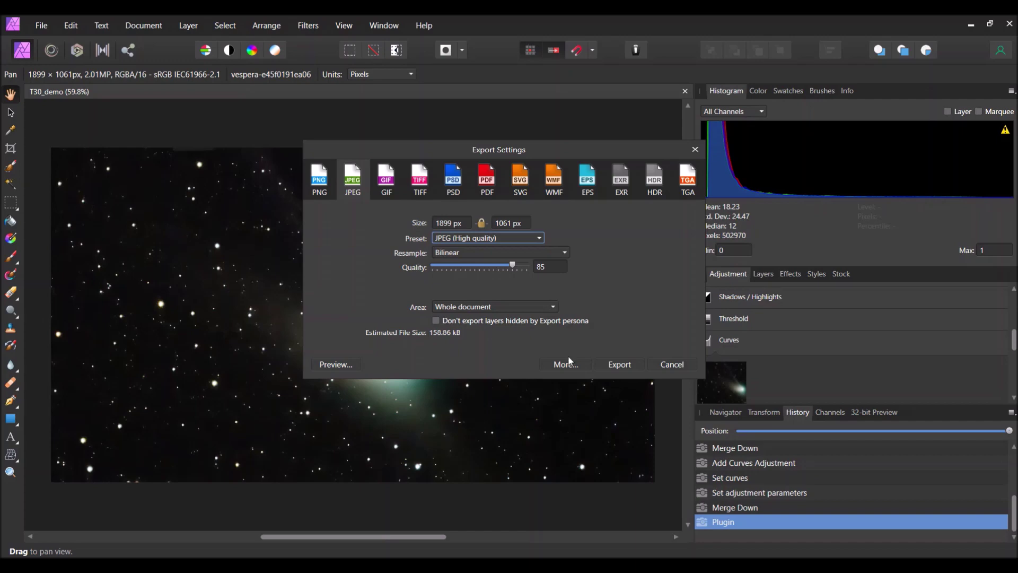
{"action": "left_click", "coordinate": [618, 364]}
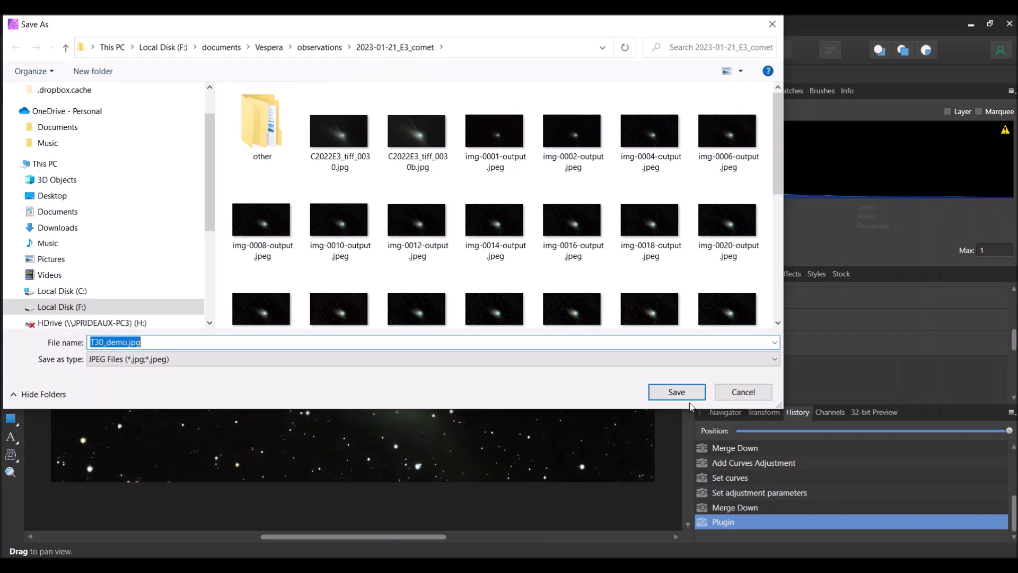
{"action": "left_click", "coordinate": [668, 391]}
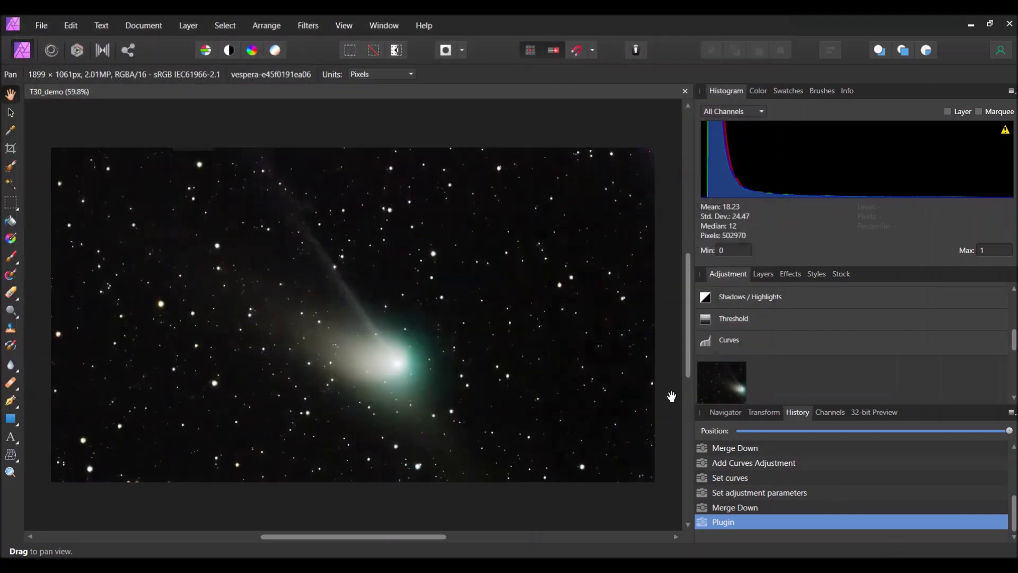
Exit the photo editor without saving the changes to the T30_demo document.
{"action": "left_click", "coordinate": [41, 27]}
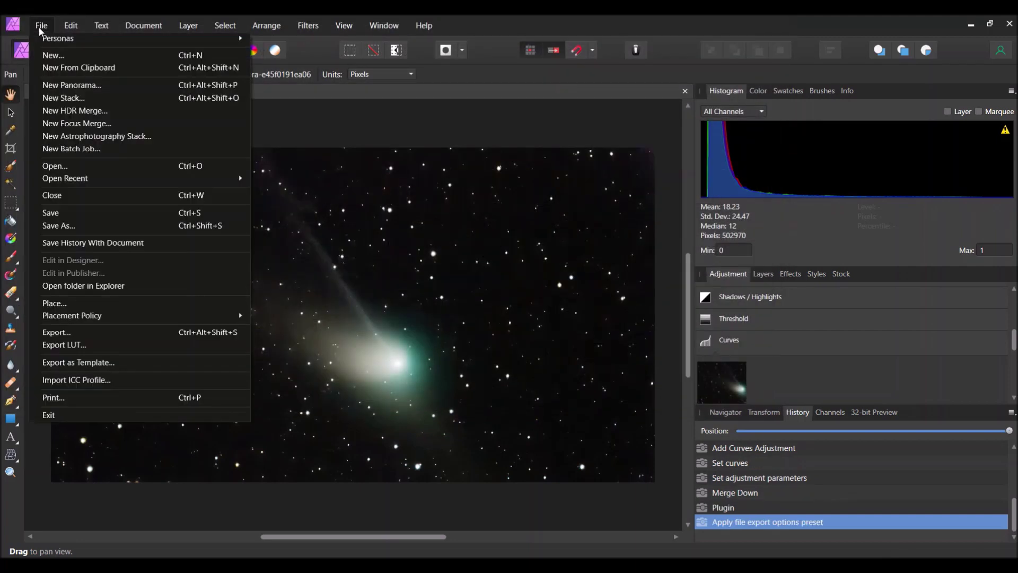
{"action": "left_click", "coordinate": [49, 414]}
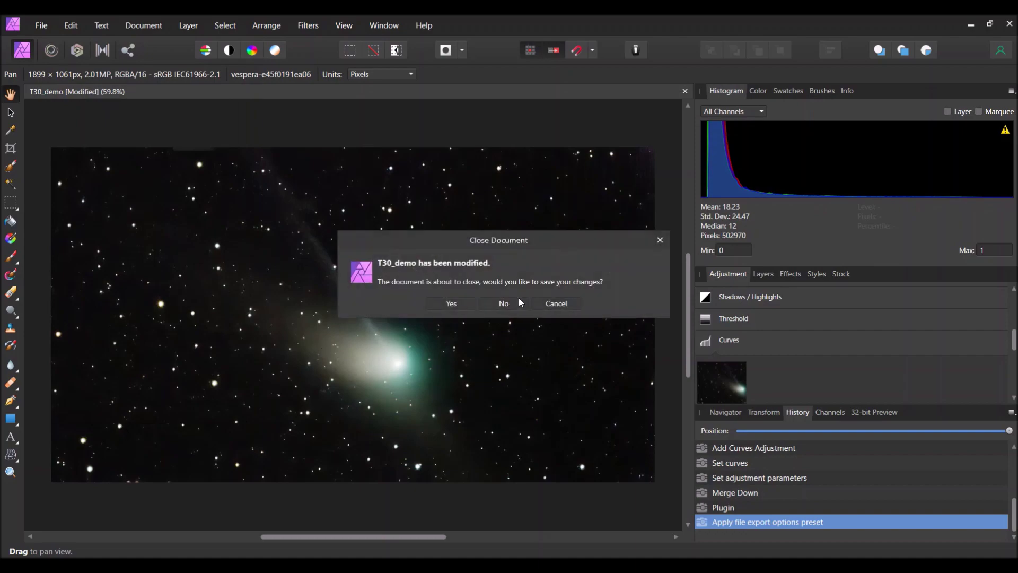
{"action": "left_click", "coordinate": [503, 305]}
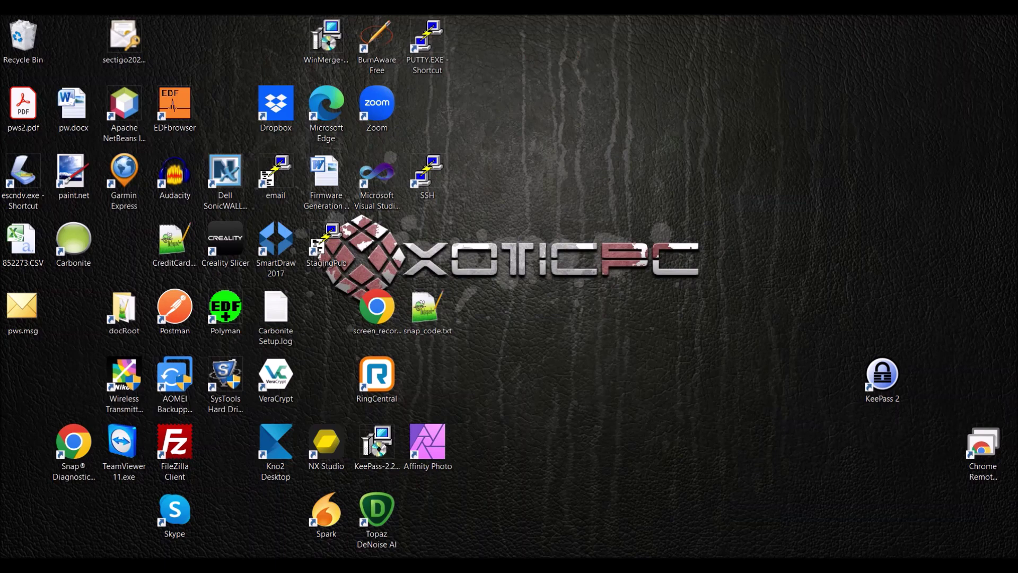
Open the exported T30_demo.jpg from the 2023-01-21_E3_comet folder and enlarge the viewer window to inspect the comet.
{"action": "mouse_move", "coordinate": [277, 565]}
{"action": "left_click", "coordinate": [203, 517]}
{"action": "left_click", "coordinate": [236, 166]}
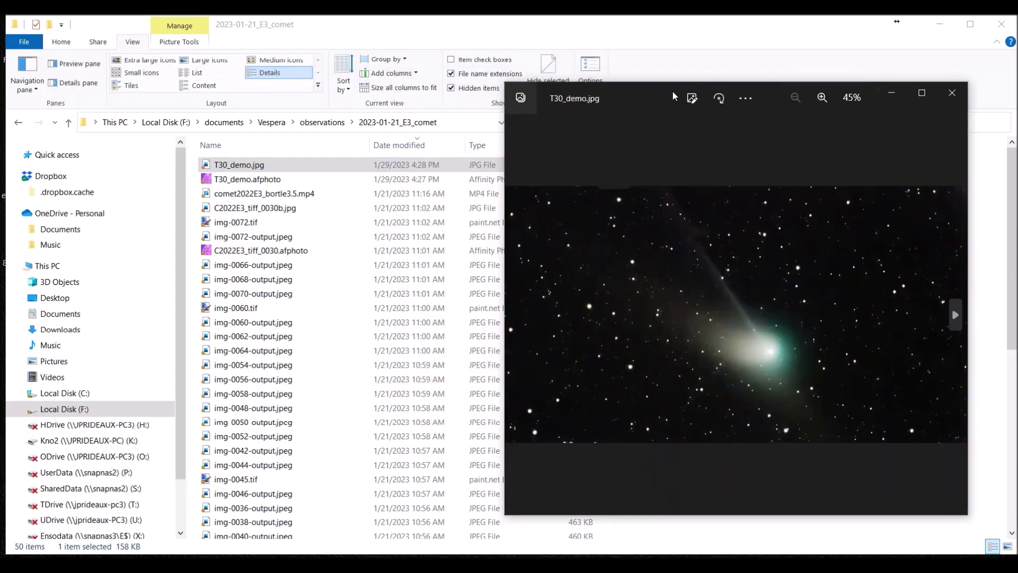
{"action": "left_click_drag", "start_coordinate": [655, 90], "coordinate": [283, 34]}
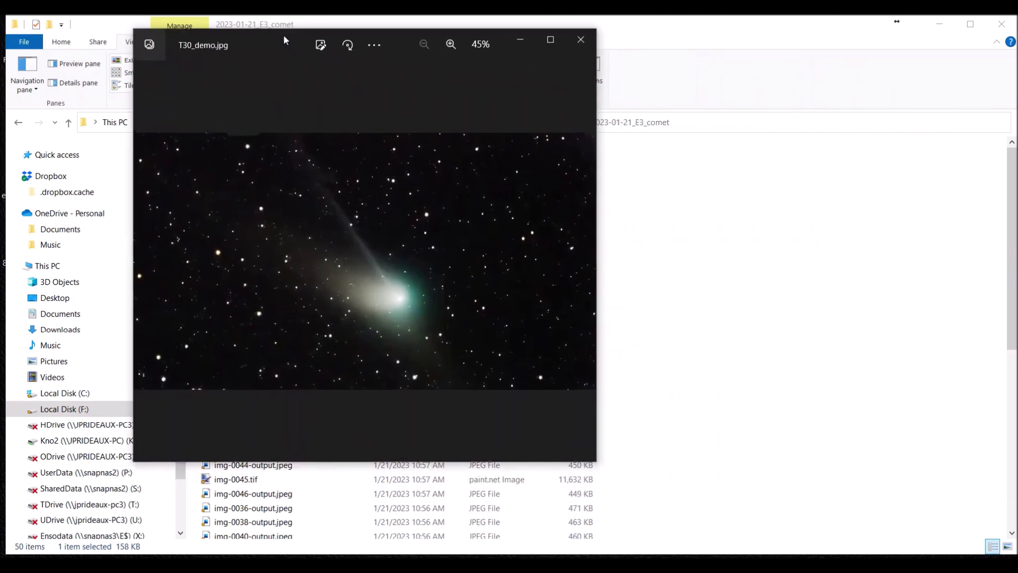
{"action": "left_click_drag", "start_coordinate": [591, 461], "coordinate": [903, 542]}
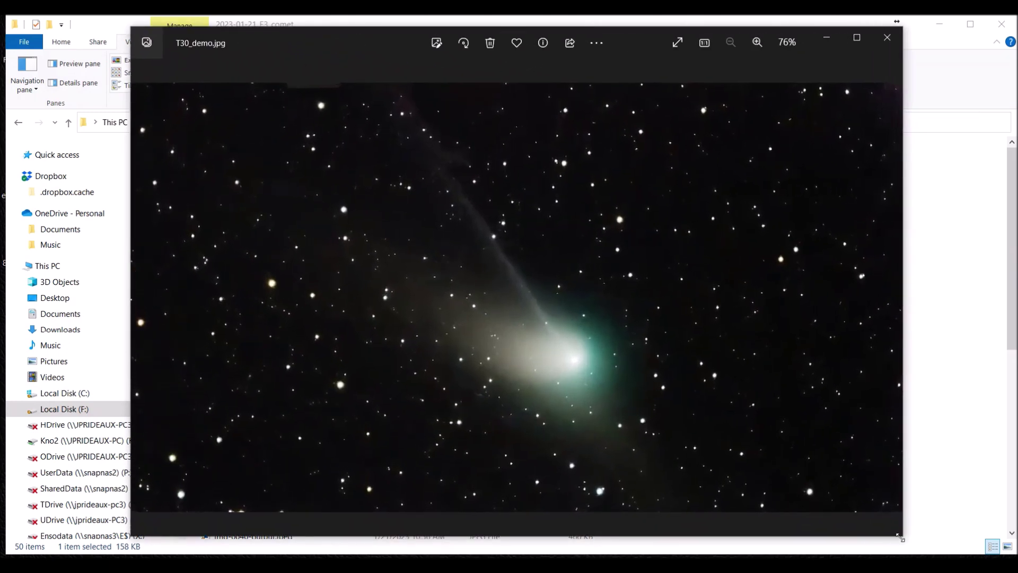